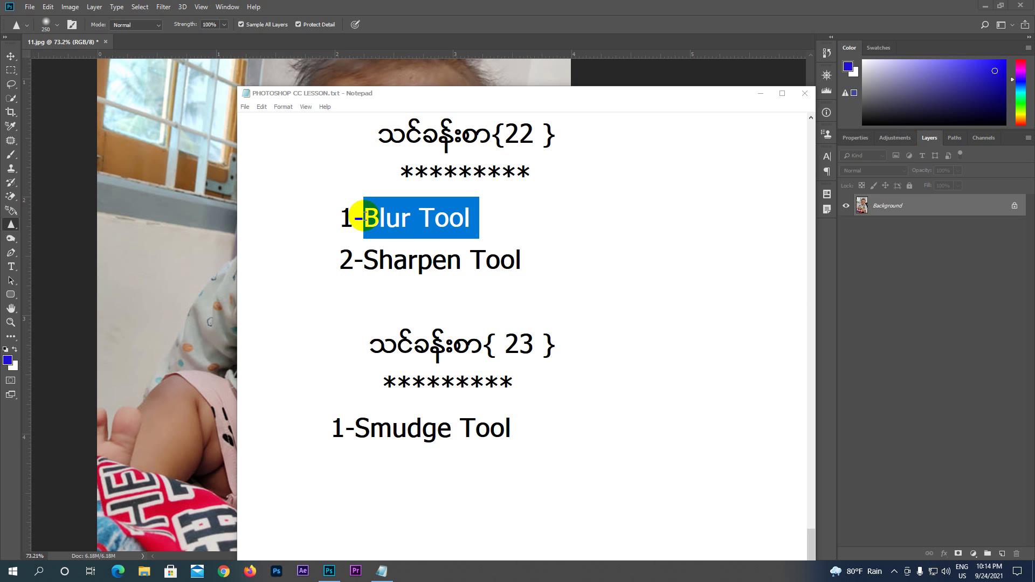
Highlight 'Blur Tool' in the Notepad lesson list
{"action": "left_click", "coordinate": [426, 216]}
Minimize the notes, choose the Blur Tool, and paint over the baby's cheek and nose
{"action": "left_click", "coordinate": [764, 94]}
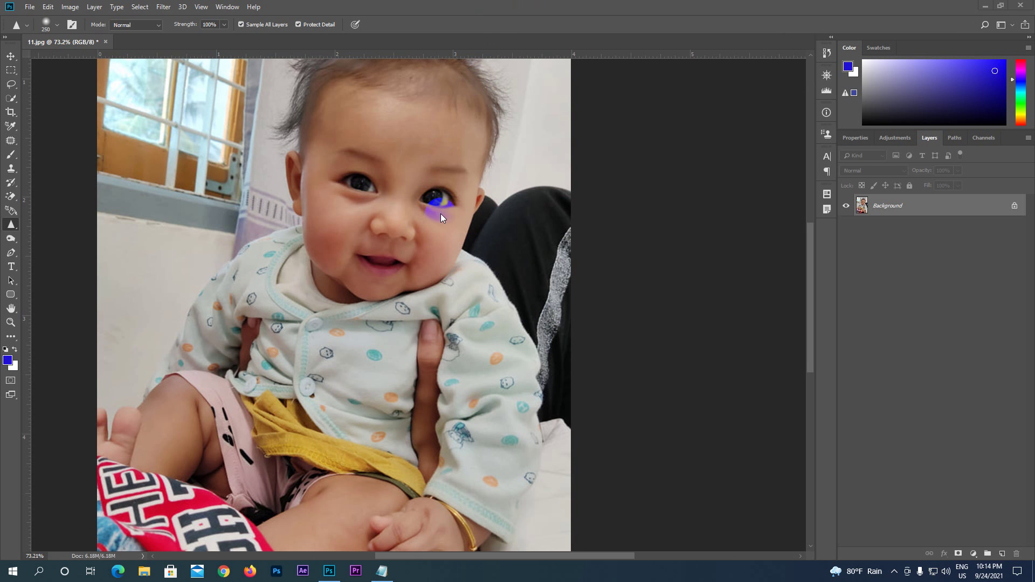
{"action": "scroll", "coordinate": [440, 216], "scroll_direction": "down", "scroll_amount": 2}
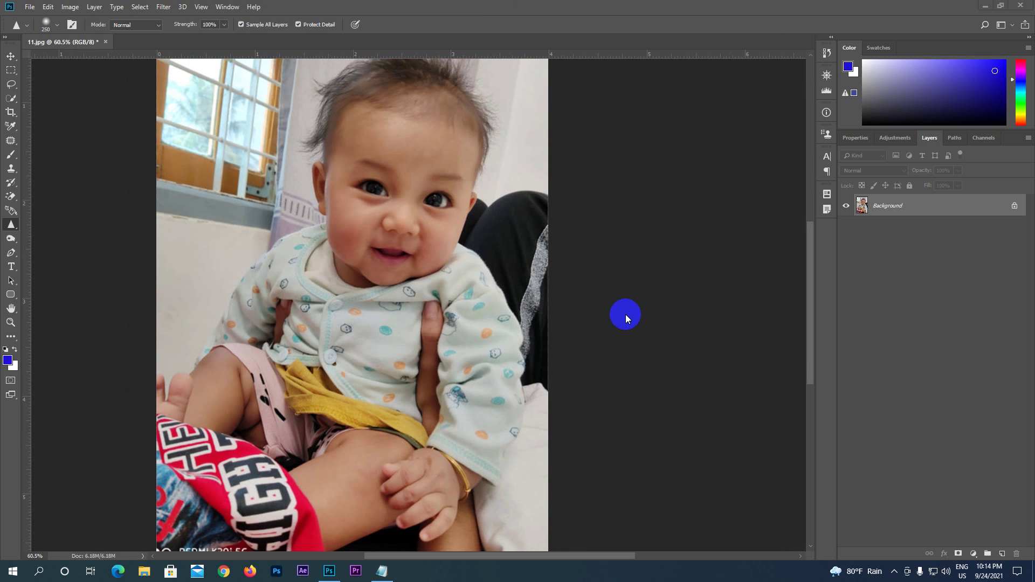
{"action": "left_click", "coordinate": [16, 227]}
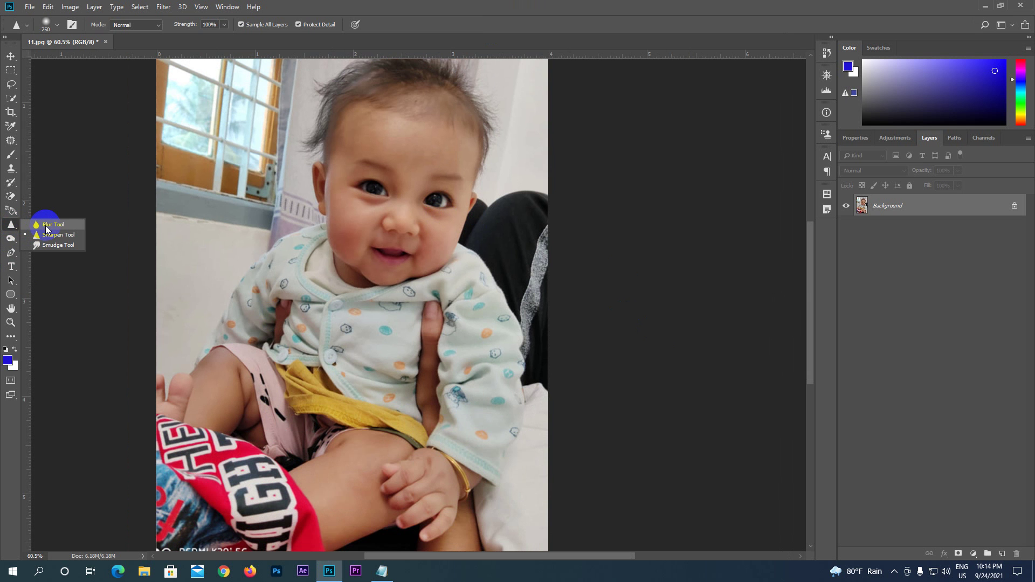
{"action": "left_click", "coordinate": [45, 225]}
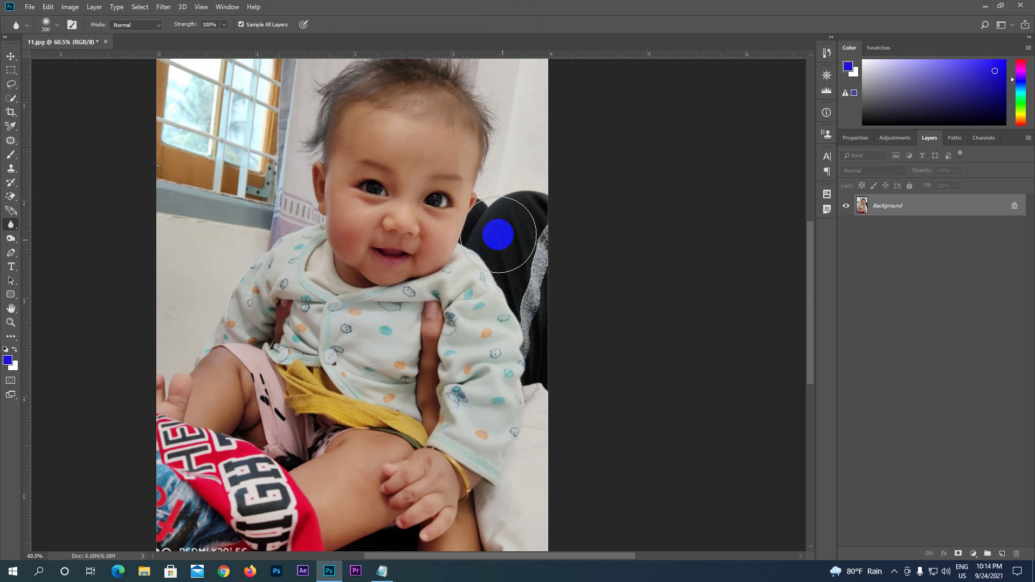
{"action": "mouse_move", "coordinate": [496, 230]}
{"action": "left_mouse_down"}
{"action": "mouse_move", "coordinate": [427, 197]}
{"action": "mouse_move", "coordinate": [392, 244]}
{"action": "left_mouse_up"}
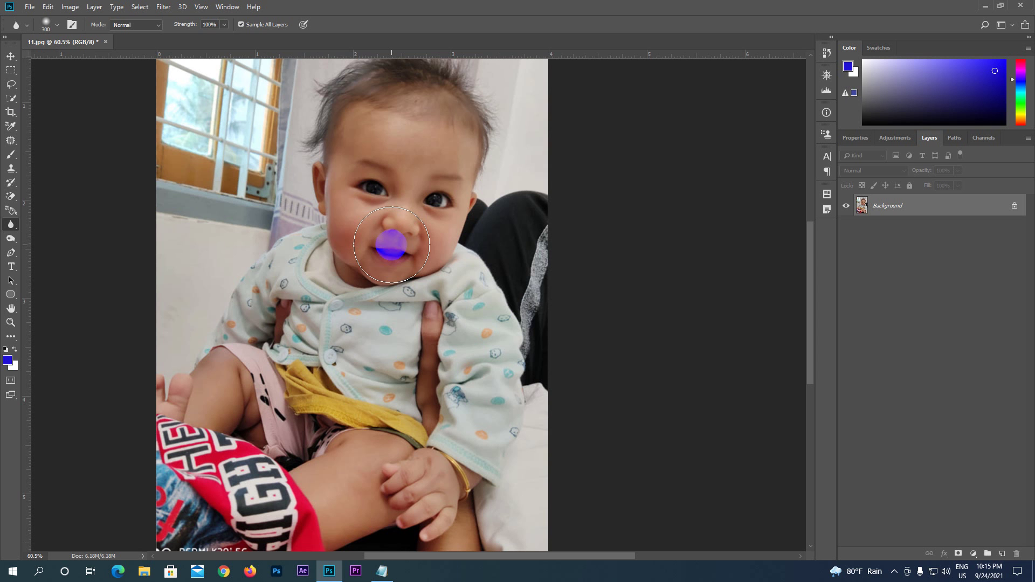
{"action": "left_click", "coordinate": [15, 201]}
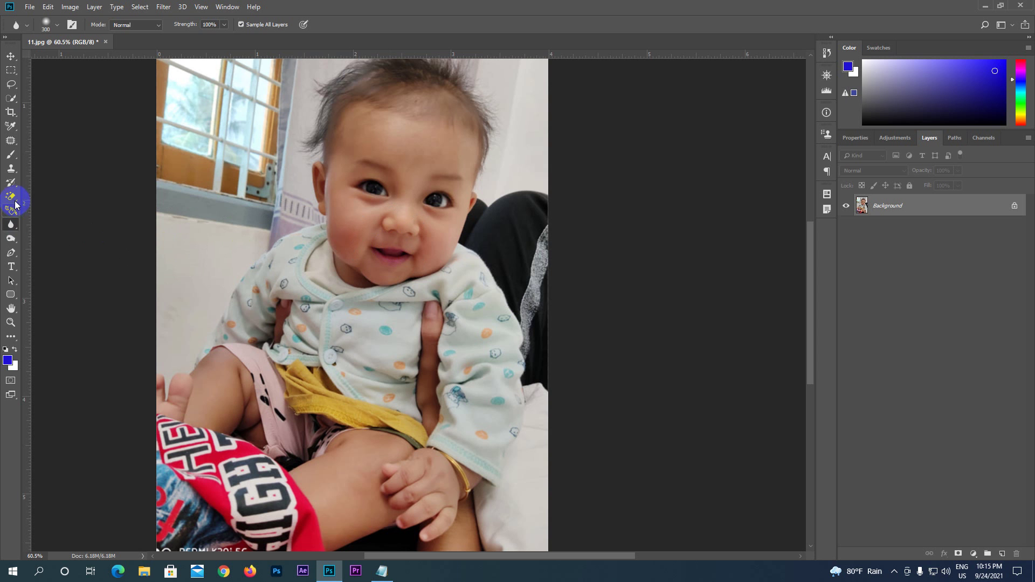
{"action": "right_click", "coordinate": [15, 232]}
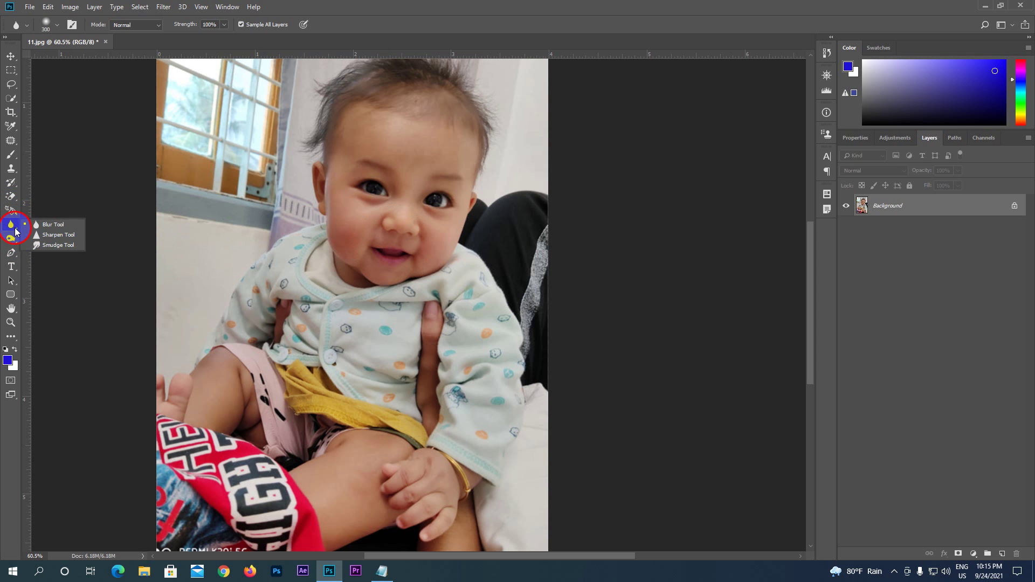
{"action": "left_click", "coordinate": [53, 224]}
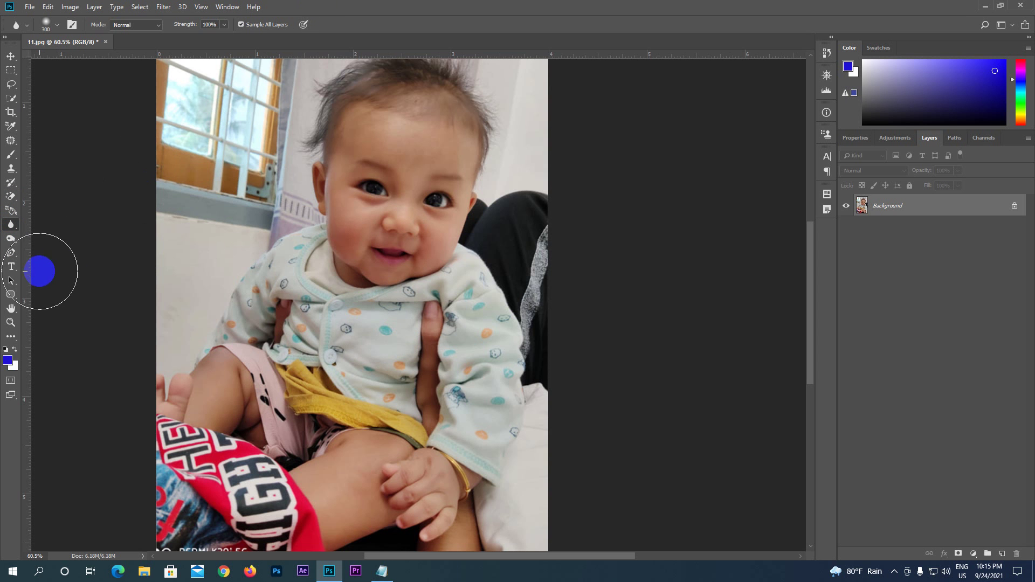
{"action": "right_click", "coordinate": [15, 227]}
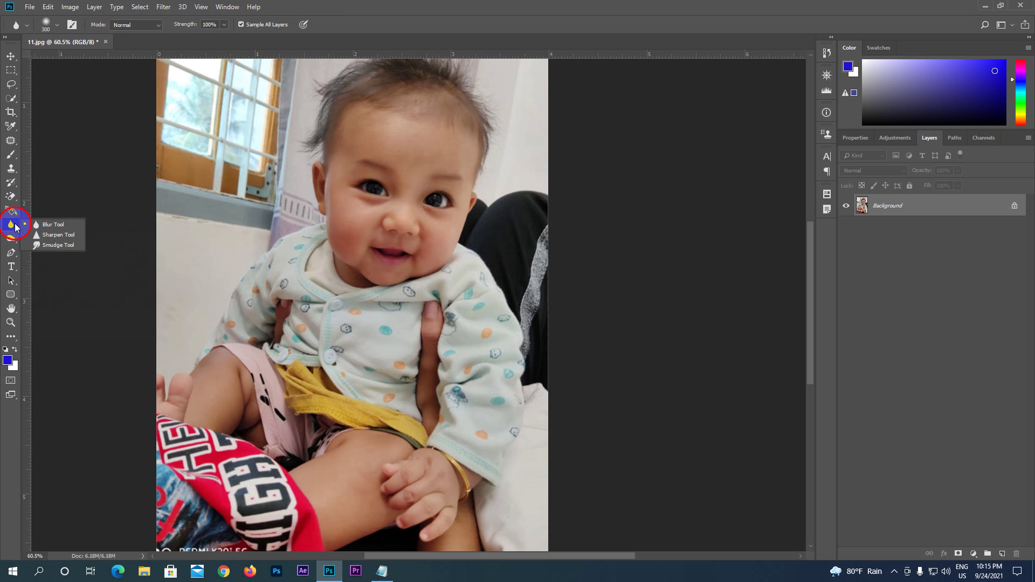
{"action": "left_click", "coordinate": [143, 219]}
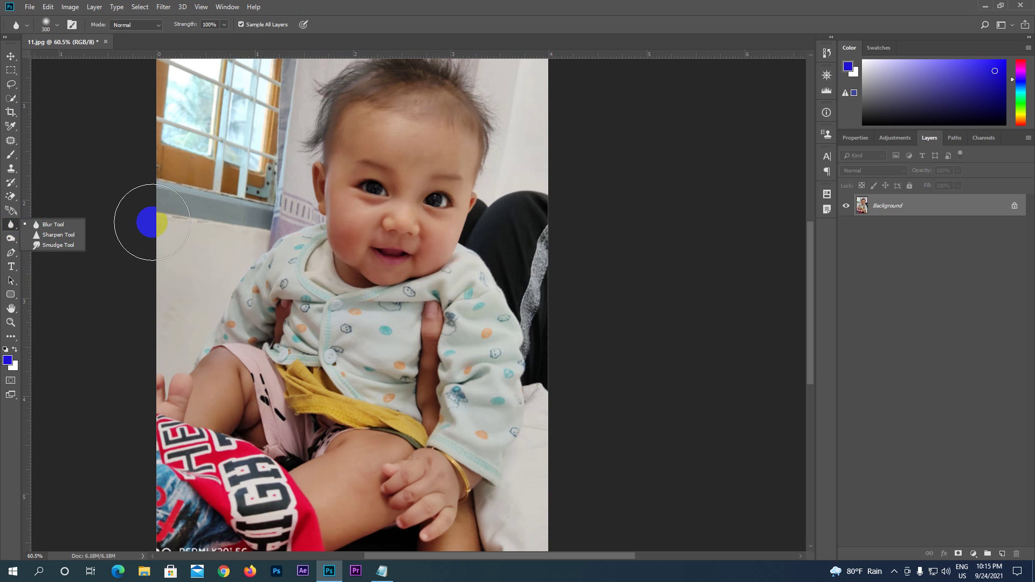
{"action": "left_click", "coordinate": [213, 31]}
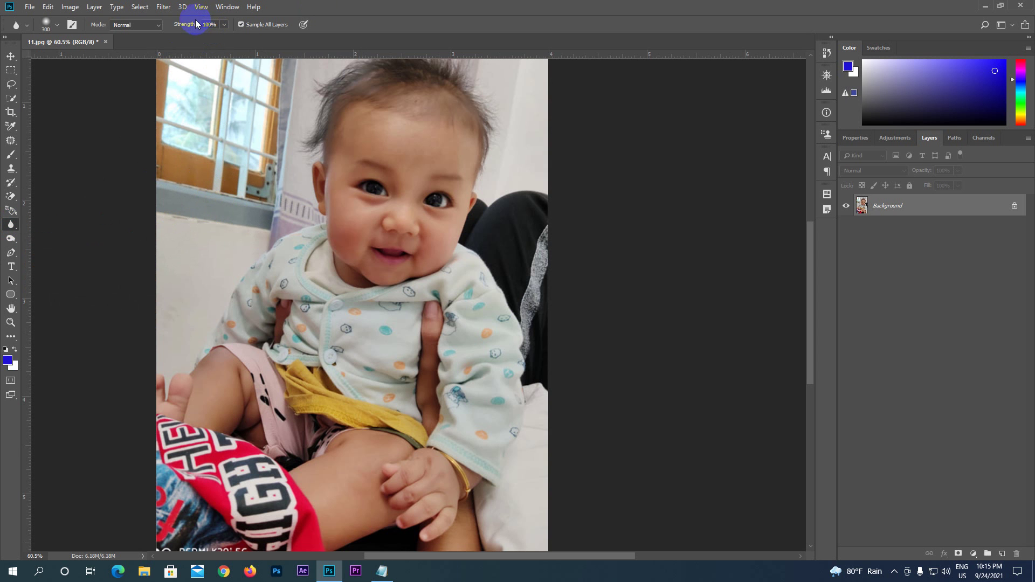
{"action": "left_click", "coordinate": [224, 24]}
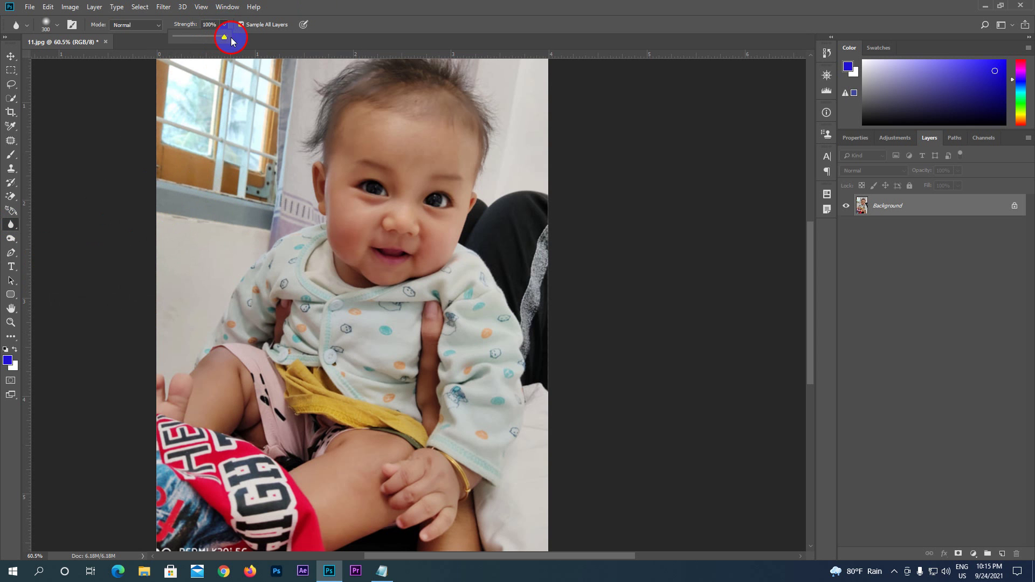
{"action": "left_click", "coordinate": [223, 26]}
{"action": "left_click", "coordinate": [241, 25]}
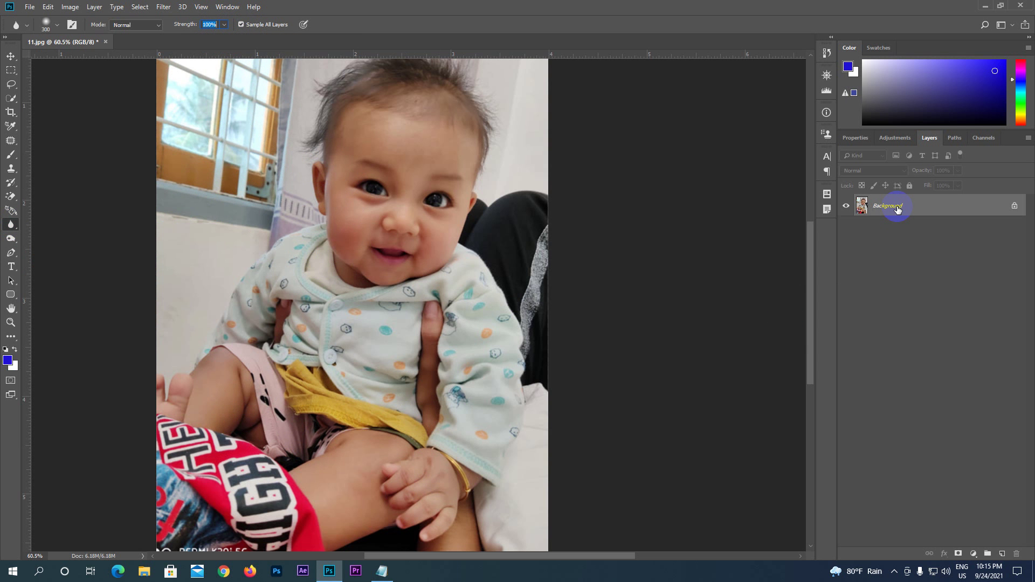
Duplicate the photo as Layer 1 and blur the baby's cheek, nose and mouth
{"action": "key", "text": "ctrl+j"}
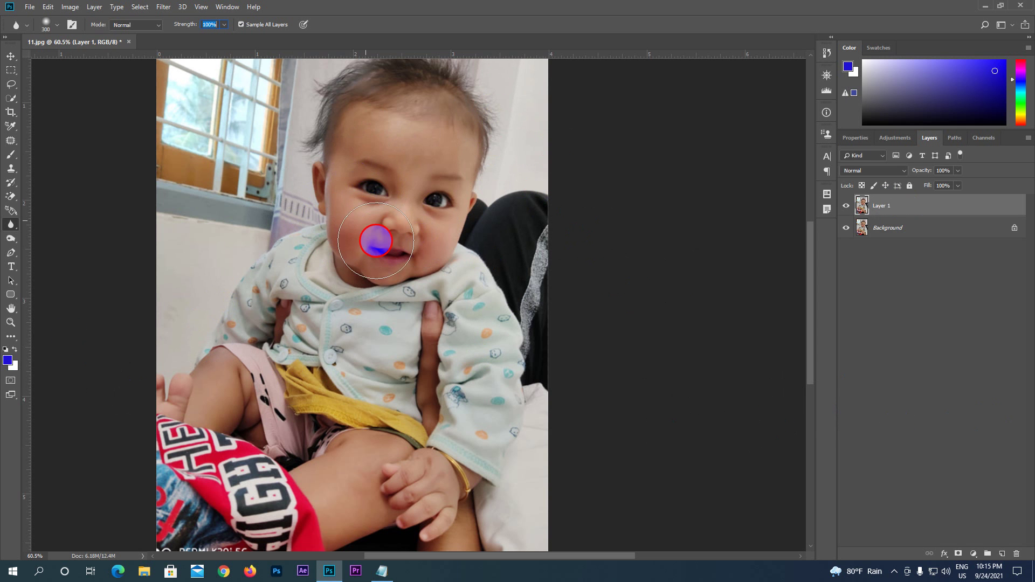
{"action": "left_click", "coordinate": [412, 223]}
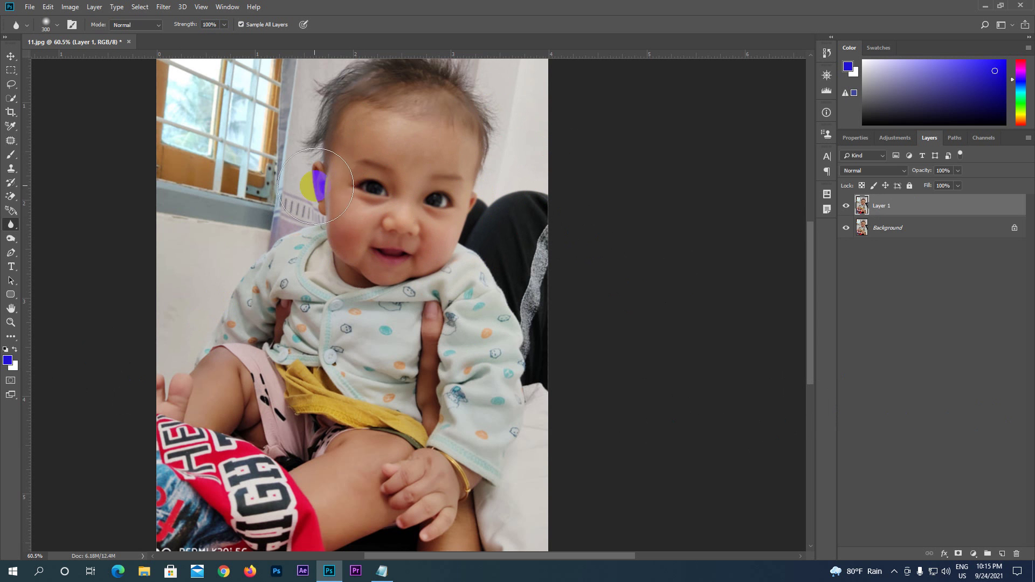
{"action": "left_click", "coordinate": [461, 220]}
{"action": "mouse_move", "coordinate": [461, 220]}
{"action": "left_mouse_down"}
{"action": "mouse_move", "coordinate": [439, 384]}
{"action": "mouse_move", "coordinate": [486, 481]}
{"action": "mouse_move", "coordinate": [333, 110]}
{"action": "mouse_move", "coordinate": [435, 316]}
{"action": "mouse_move", "coordinate": [411, 263]}
{"action": "mouse_move", "coordinate": [428, 203]}
{"action": "mouse_move", "coordinate": [504, 212]}
{"action": "mouse_move", "coordinate": [428, 226]}
{"action": "mouse_move", "coordinate": [314, 296]}
{"action": "mouse_move", "coordinate": [506, 397]}
{"action": "mouse_move", "coordinate": [437, 377]}
{"action": "left_mouse_up"}
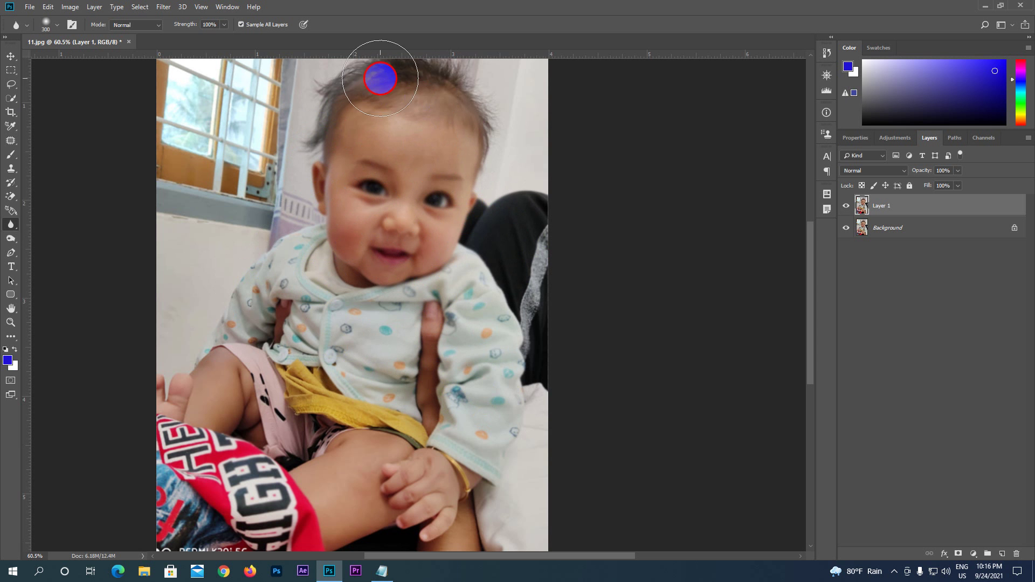
Zoom out and blur the hair, face and body on the copy
{"action": "left_click", "coordinate": [229, 167]}
{"action": "key", "text": "ctrl+minus"}
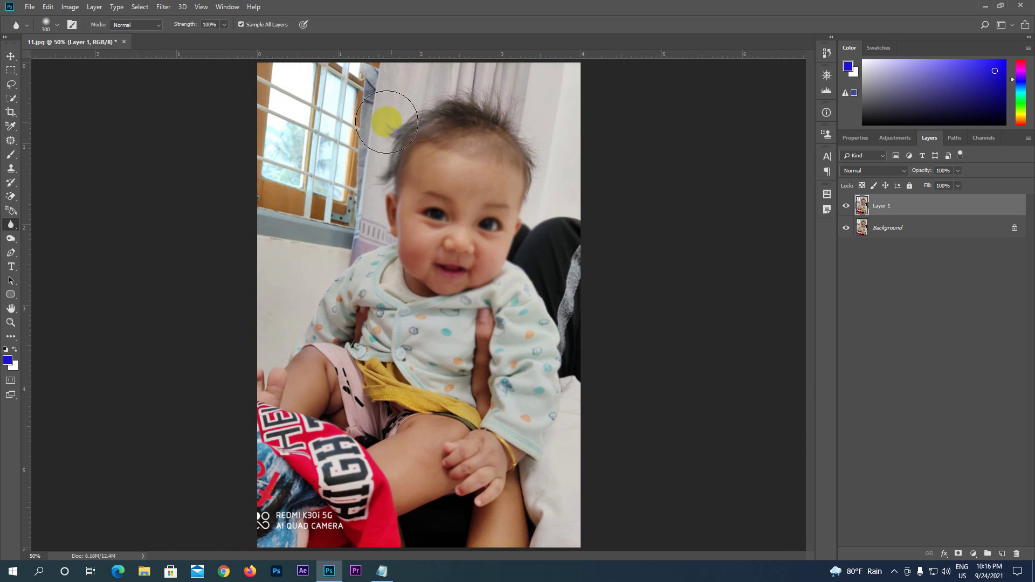
{"action": "left_click_drag", "start_coordinate": [477, 110], "coordinate": [404, 219]}
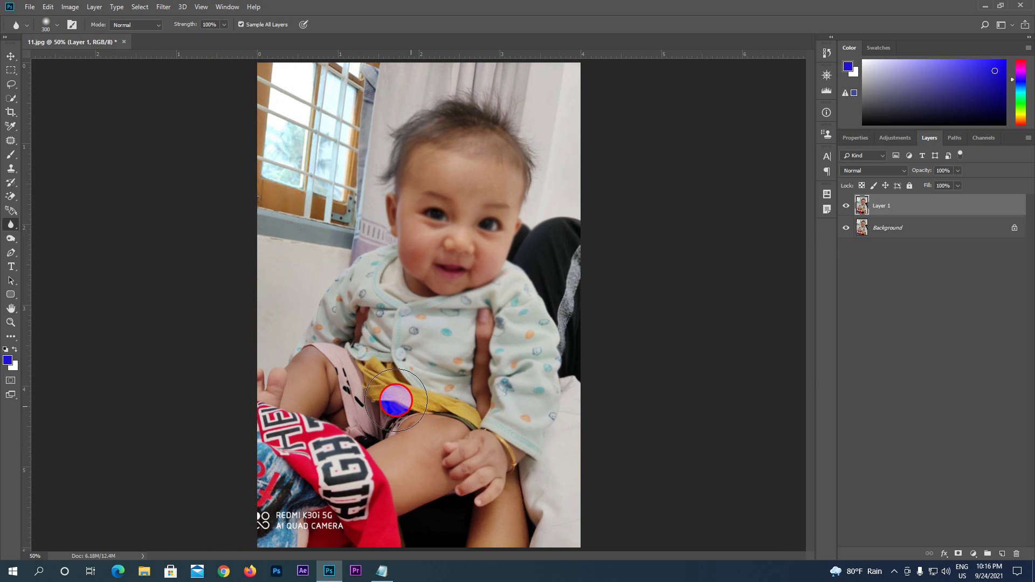
Toggle Layer 1's visibility repeatedly to compare the blur with the original
{"action": "left_click", "coordinate": [846, 206]}
{"action": "left_click", "coordinate": [846, 207]}
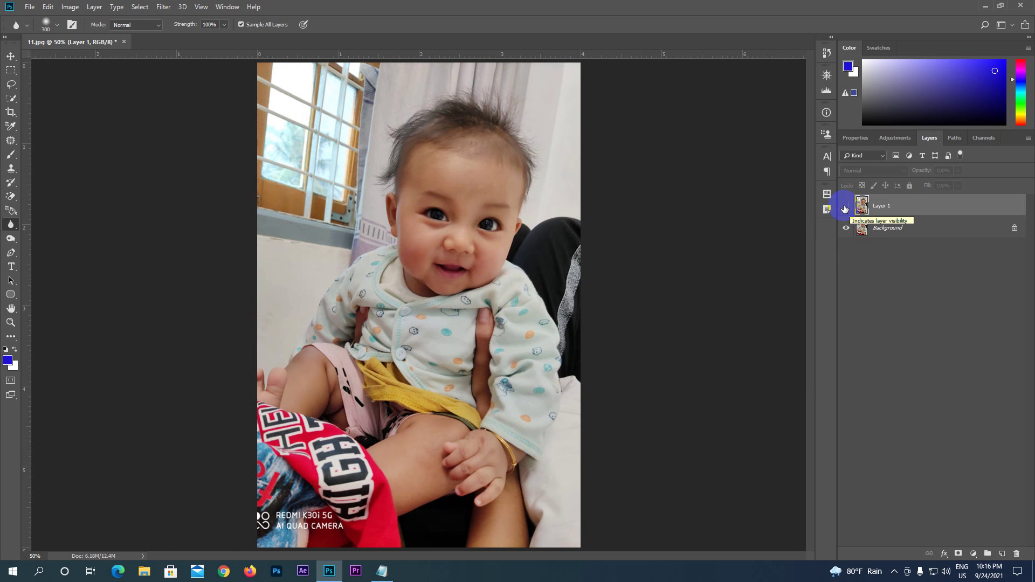
{"action": "left_click", "coordinate": [845, 208]}
{"action": "left_click", "coordinate": [845, 208]}
{"action": "left_click", "coordinate": [845, 208]}
{"action": "left_click", "coordinate": [845, 208]}
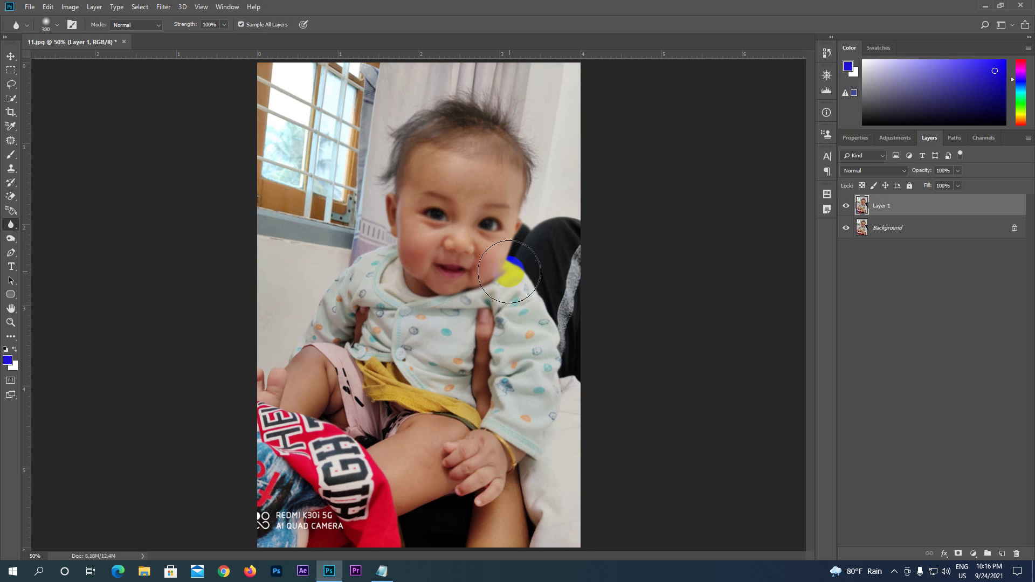
Blur the shirt, legs and face further on Layer 1
{"action": "scroll", "coordinate": [509, 273], "scroll_direction": "up", "scroll_amount": 1}
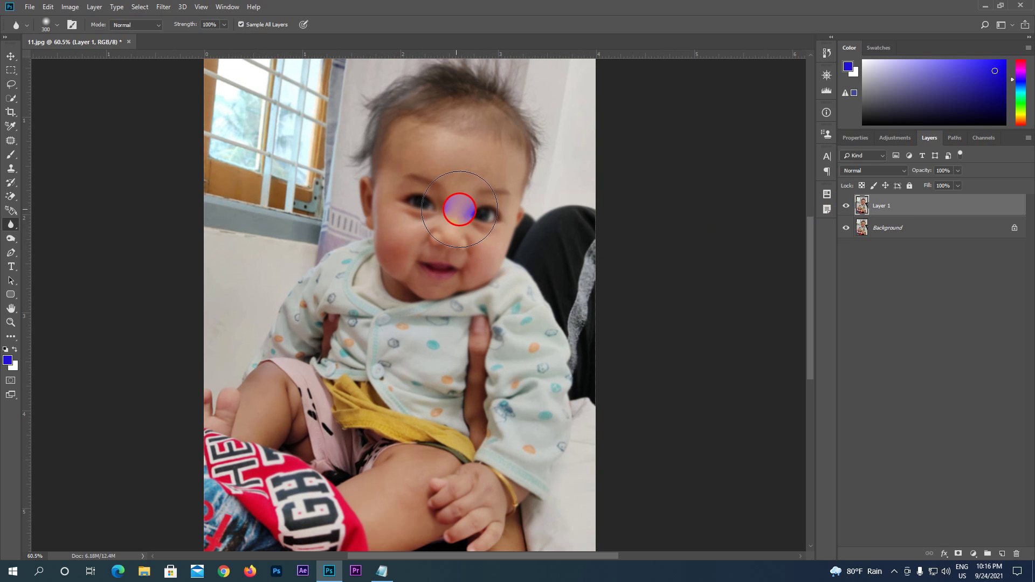
{"action": "left_click", "coordinate": [450, 337]}
{"action": "mouse_move", "coordinate": [450, 337]}
{"action": "left_mouse_down"}
{"action": "mouse_move", "coordinate": [397, 362]}
{"action": "mouse_move", "coordinate": [440, 173]}
{"action": "mouse_move", "coordinate": [481, 180]}
{"action": "mouse_move", "coordinate": [419, 169]}
{"action": "mouse_move", "coordinate": [536, 294]}
{"action": "left_mouse_up"}
Compare again, leave Layer 1 hidden, and select the Background layer
{"action": "left_click", "coordinate": [846, 206]}
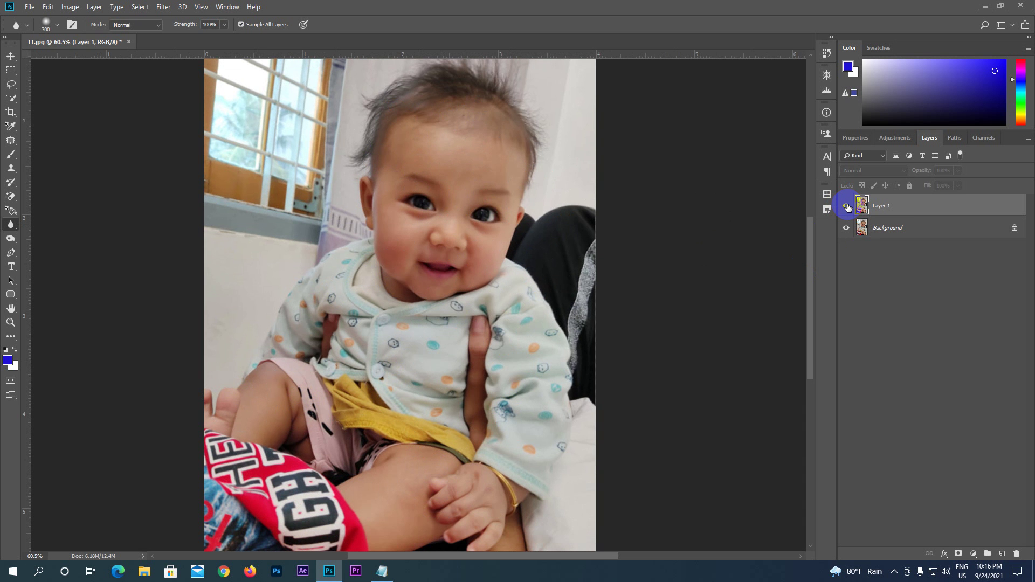
{"action": "left_click", "coordinate": [846, 206]}
{"action": "left_click", "coordinate": [846, 206]}
{"action": "left_click", "coordinate": [848, 206]}
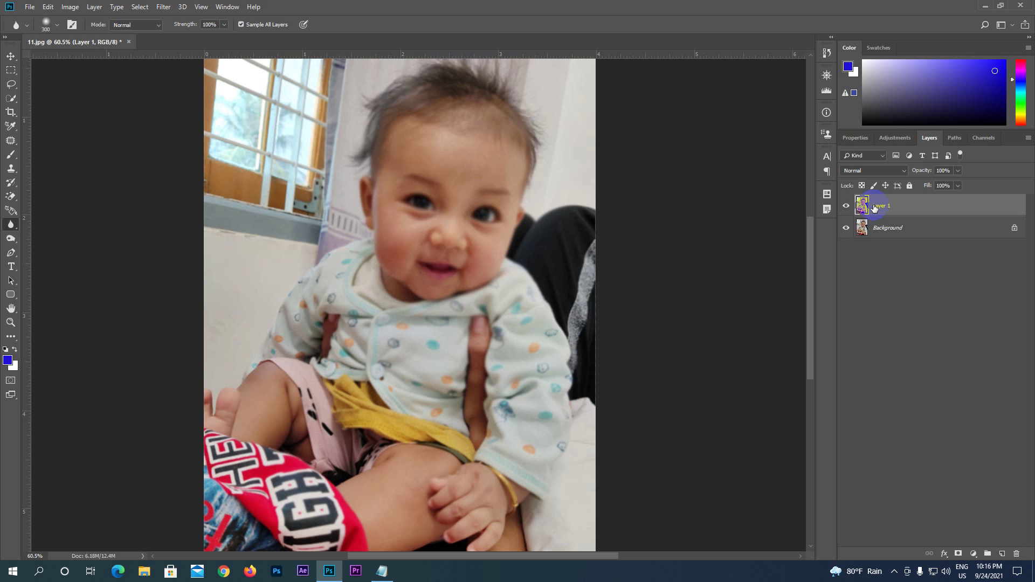
{"action": "left_click", "coordinate": [846, 206]}
{"action": "left_click", "coordinate": [883, 231]}
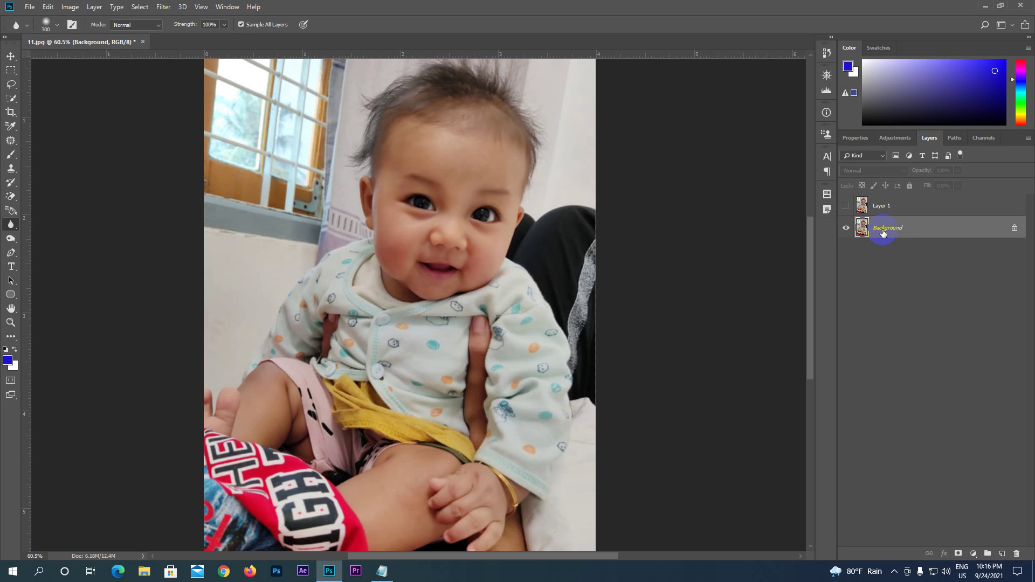
Duplicate Background and ready the Sharpen Tool at 100% strength on the copy
{"action": "key", "text": "ctrl+j"}
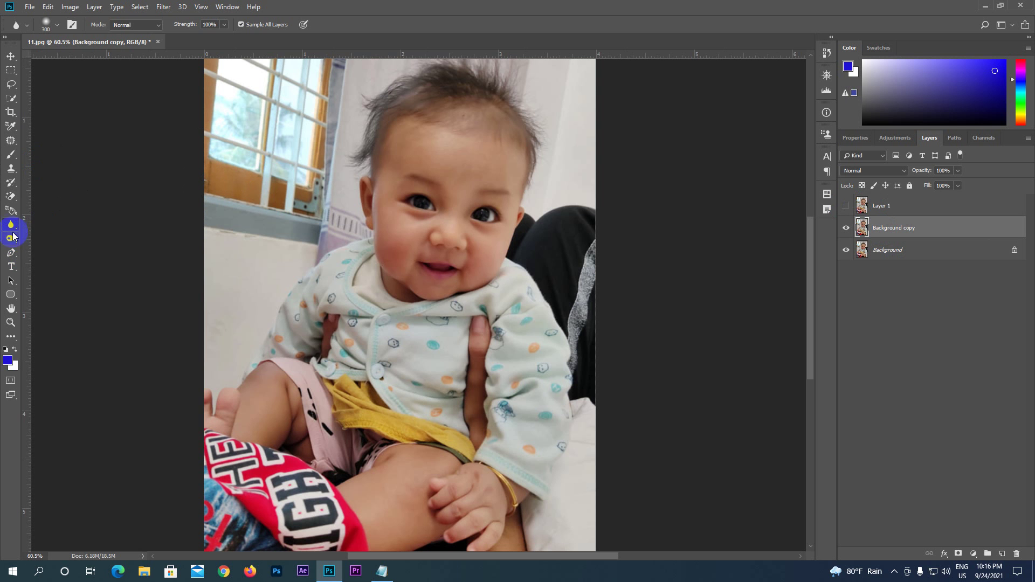
{"action": "left_click", "coordinate": [13, 227]}
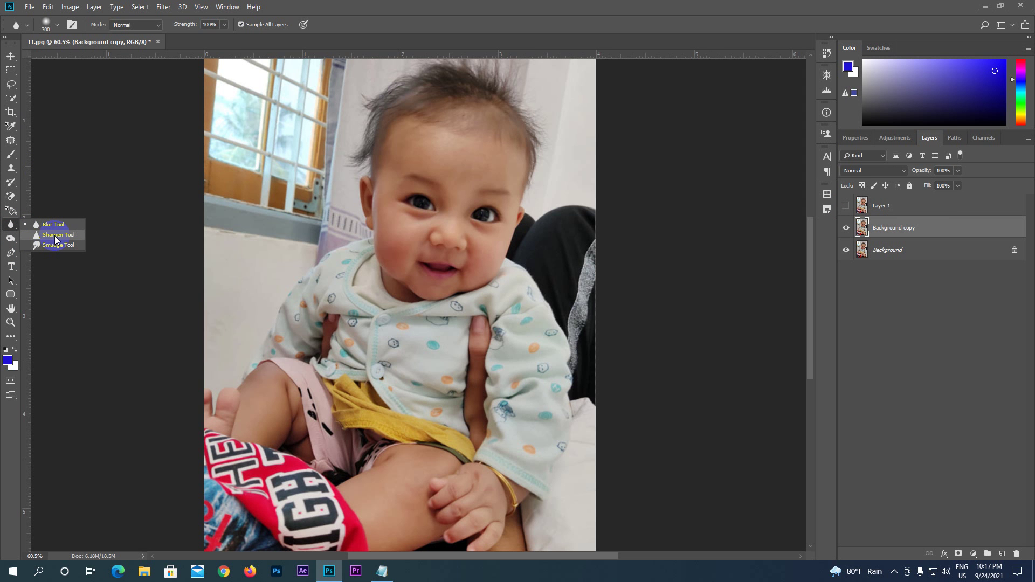
{"action": "left_click", "coordinate": [54, 236]}
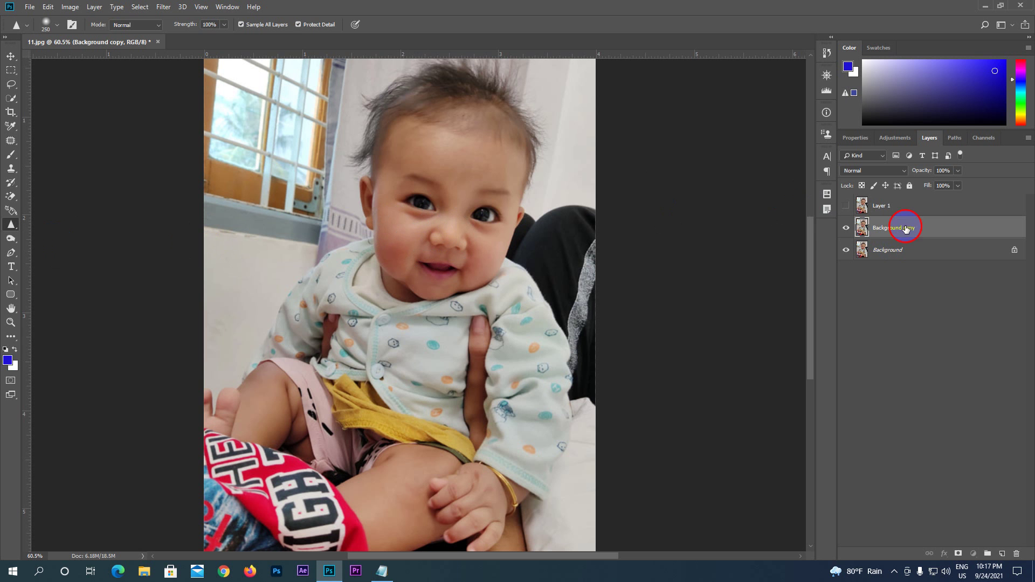
{"action": "mouse_move", "coordinate": [358, 179]}
{"action": "left_mouse_down"}
{"action": "mouse_move", "coordinate": [345, 166]}
{"action": "mouse_move", "coordinate": [405, 179]}
{"action": "left_mouse_up"}
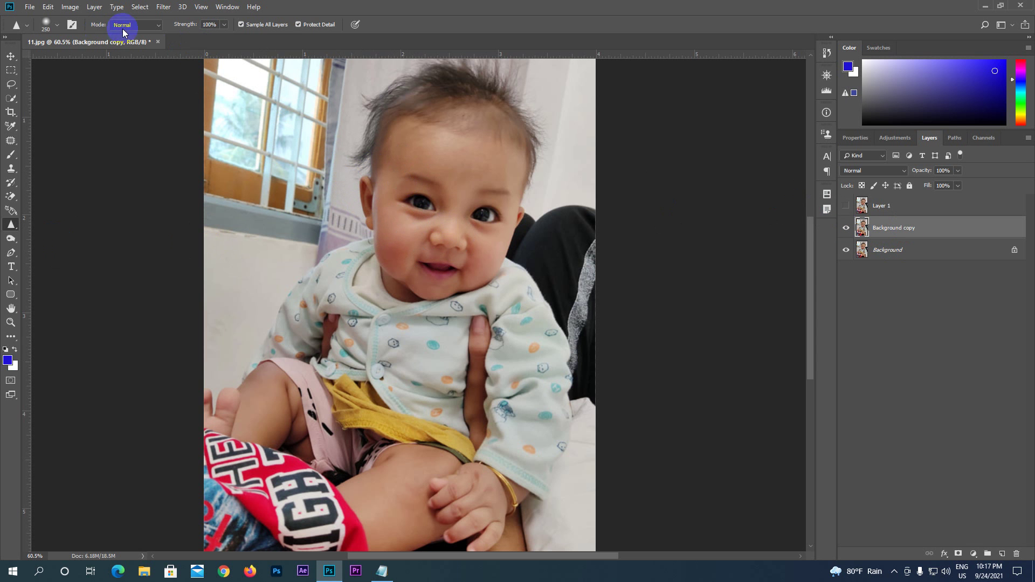
{"action": "left_click", "coordinate": [209, 25]}
{"action": "left_click", "coordinate": [224, 25]}
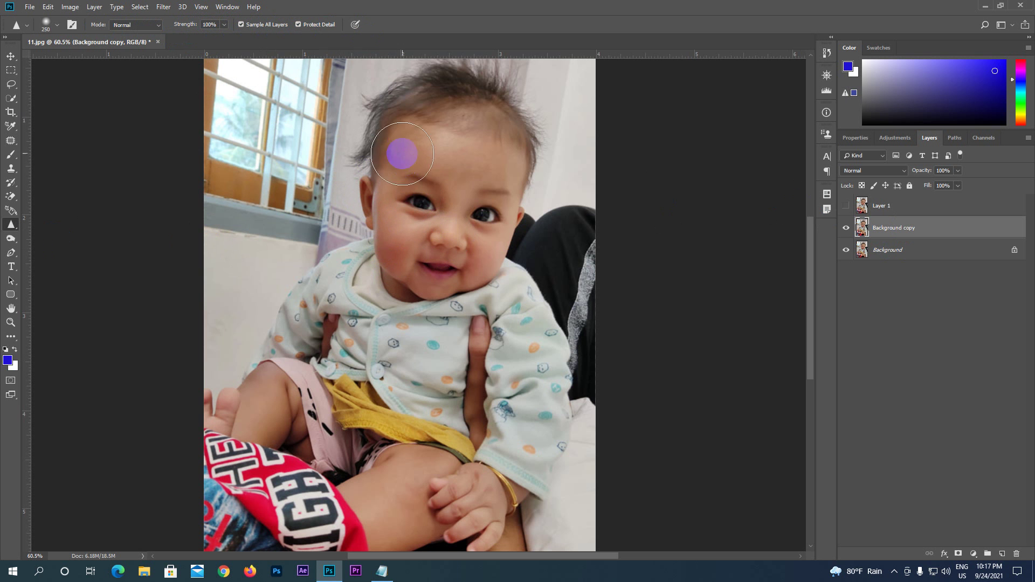
Sharpen the forehead, eyes, right arm, thigh, striped shorts and cheek on Background copy
{"action": "left_click", "coordinate": [401, 146]}
{"action": "mouse_move", "coordinate": [414, 176]}
{"action": "left_mouse_down"}
{"action": "mouse_move", "coordinate": [428, 201]}
{"action": "mouse_move", "coordinate": [479, 215]}
{"action": "mouse_move", "coordinate": [405, 201]}
{"action": "mouse_move", "coordinate": [469, 205]}
{"action": "mouse_move", "coordinate": [415, 224]}
{"action": "mouse_move", "coordinate": [399, 280]}
{"action": "mouse_move", "coordinate": [455, 297]}
{"action": "mouse_move", "coordinate": [510, 164]}
{"action": "mouse_move", "coordinate": [469, 115]}
{"action": "mouse_move", "coordinate": [399, 162]}
{"action": "mouse_move", "coordinate": [373, 345]}
{"action": "mouse_move", "coordinate": [402, 333]}
{"action": "mouse_move", "coordinate": [480, 337]}
{"action": "mouse_move", "coordinate": [518, 313]}
{"action": "mouse_move", "coordinate": [517, 419]}
{"action": "left_mouse_up"}
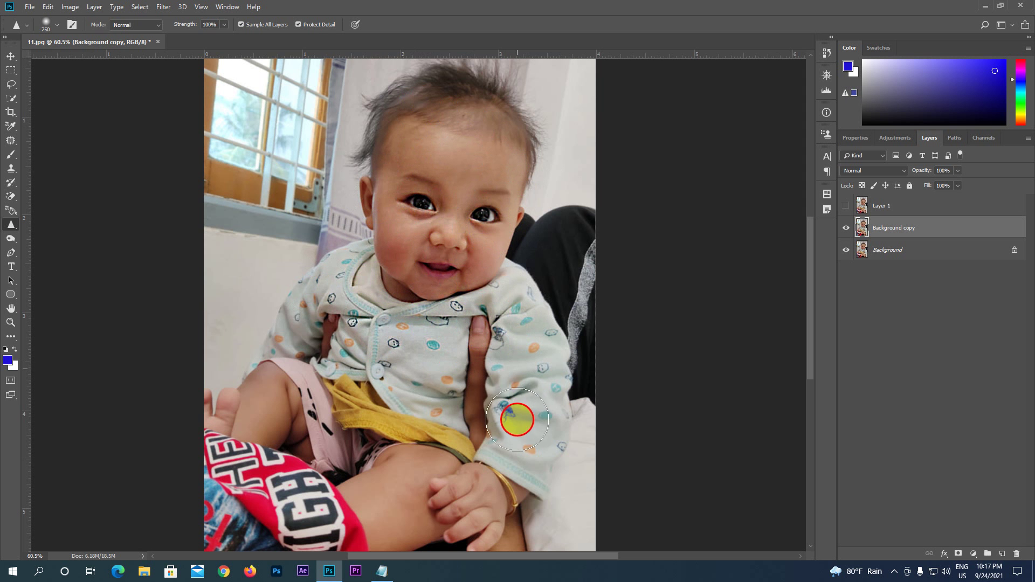
{"action": "left_click", "coordinate": [315, 422]}
{"action": "mouse_move", "coordinate": [315, 422]}
{"action": "left_mouse_down"}
{"action": "mouse_move", "coordinate": [224, 416]}
{"action": "mouse_move", "coordinate": [412, 485]}
{"action": "mouse_move", "coordinate": [341, 541]}
{"action": "mouse_move", "coordinate": [386, 494]}
{"action": "mouse_move", "coordinate": [377, 392]}
{"action": "mouse_move", "coordinate": [398, 312]}
{"action": "mouse_move", "coordinate": [455, 268]}
{"action": "mouse_move", "coordinate": [479, 213]}
{"action": "mouse_move", "coordinate": [395, 102]}
{"action": "mouse_move", "coordinate": [543, 144]}
{"action": "mouse_move", "coordinate": [469, 83]}
{"action": "mouse_move", "coordinate": [404, 97]}
{"action": "mouse_move", "coordinate": [356, 134]}
{"action": "mouse_move", "coordinate": [426, 86]}
{"action": "mouse_move", "coordinate": [506, 95]}
{"action": "mouse_move", "coordinate": [551, 163]}
{"action": "mouse_move", "coordinate": [412, 99]}
{"action": "left_mouse_up"}
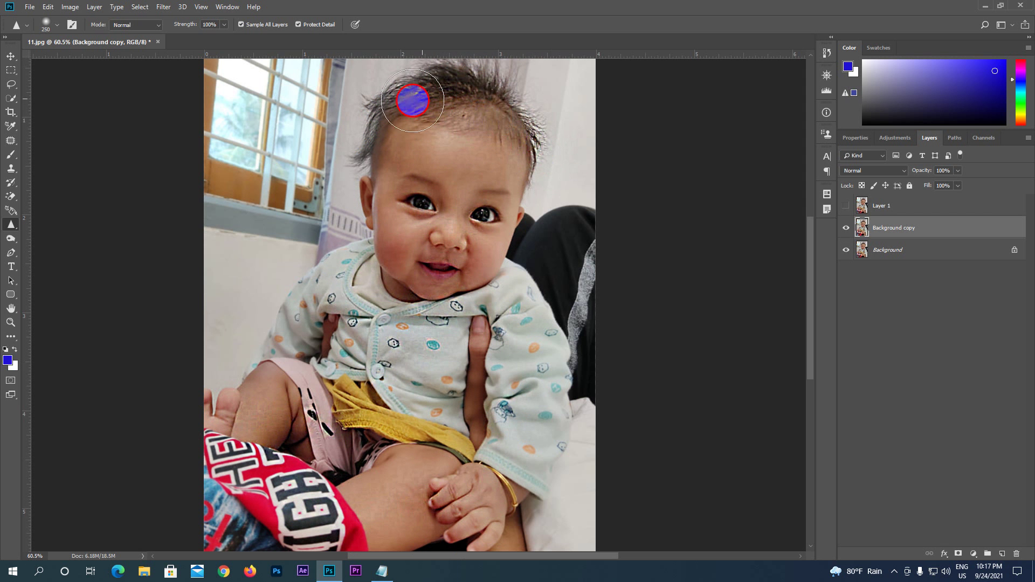
{"action": "mouse_move", "coordinate": [420, 148]}
{"action": "left_mouse_down"}
{"action": "mouse_move", "coordinate": [516, 169]}
{"action": "mouse_move", "coordinate": [515, 219]}
{"action": "mouse_move", "coordinate": [510, 192]}
{"action": "mouse_move", "coordinate": [497, 266]}
{"action": "mouse_move", "coordinate": [515, 218]}
{"action": "mouse_move", "coordinate": [487, 266]}
{"action": "mouse_move", "coordinate": [511, 226]}
{"action": "mouse_move", "coordinate": [377, 250]}
{"action": "mouse_move", "coordinate": [383, 219]}
{"action": "mouse_move", "coordinate": [393, 240]}
{"action": "left_mouse_up"}
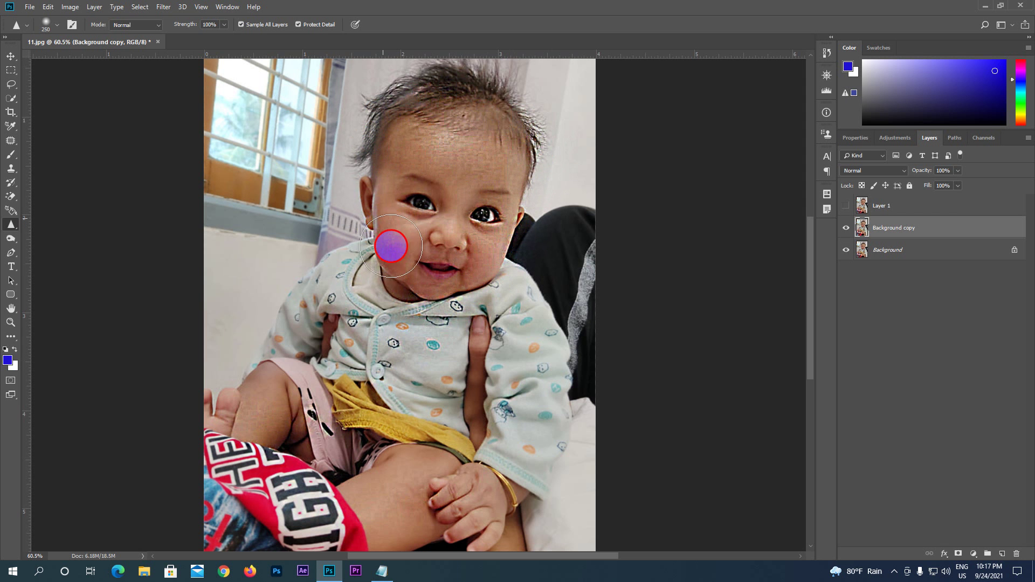
Toggle Background copy off and on to compare, then sharpen the forehead hair more
{"action": "left_click", "coordinate": [846, 230]}
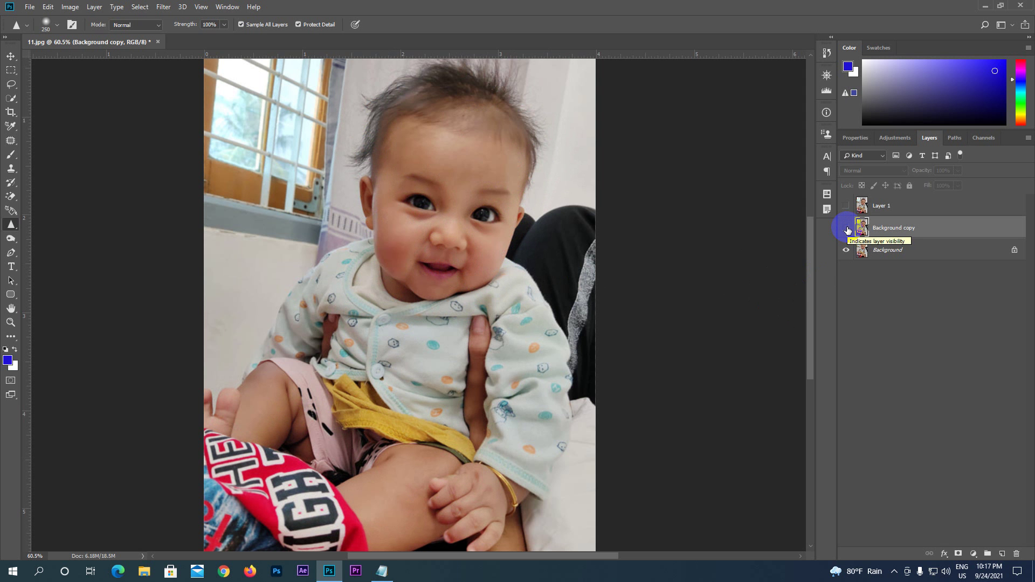
{"action": "left_click", "coordinate": [846, 230]}
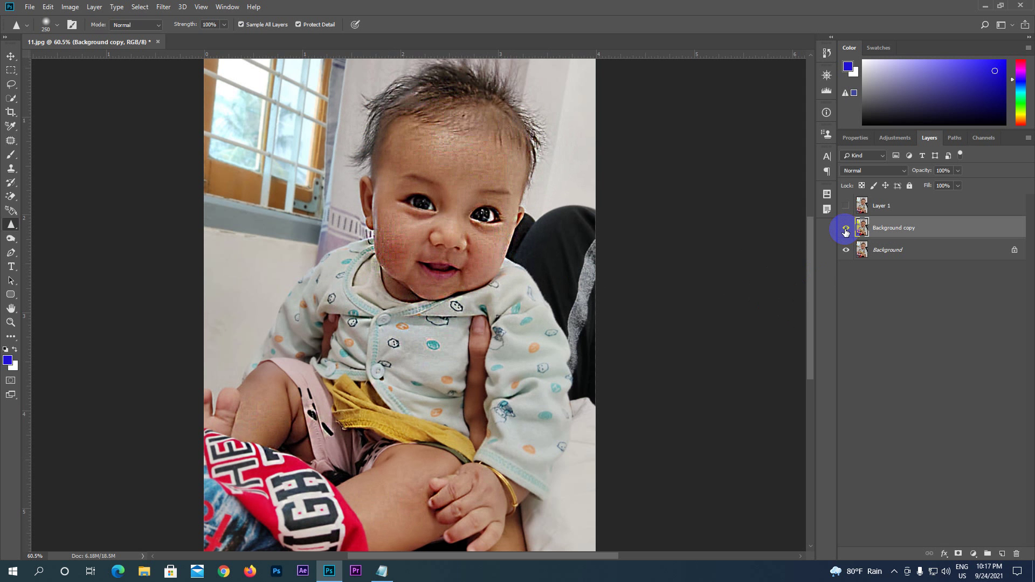
{"action": "left_click", "coordinate": [846, 229]}
{"action": "mouse_move", "coordinate": [352, 114]}
{"action": "left_mouse_down"}
{"action": "mouse_move", "coordinate": [391, 161]}
{"action": "mouse_move", "coordinate": [473, 111]}
{"action": "mouse_move", "coordinate": [395, 95]}
{"action": "left_mouse_up"}
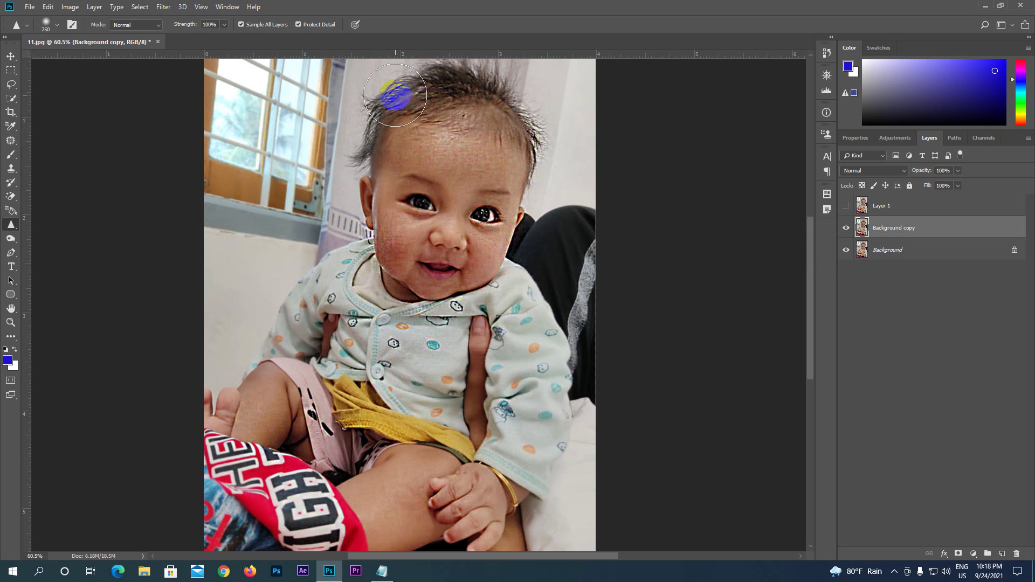
Shrink the brush to 200 and sharpen the hair, face, left eye, cheek and hand area
{"action": "key", "text": "bracketleft"}
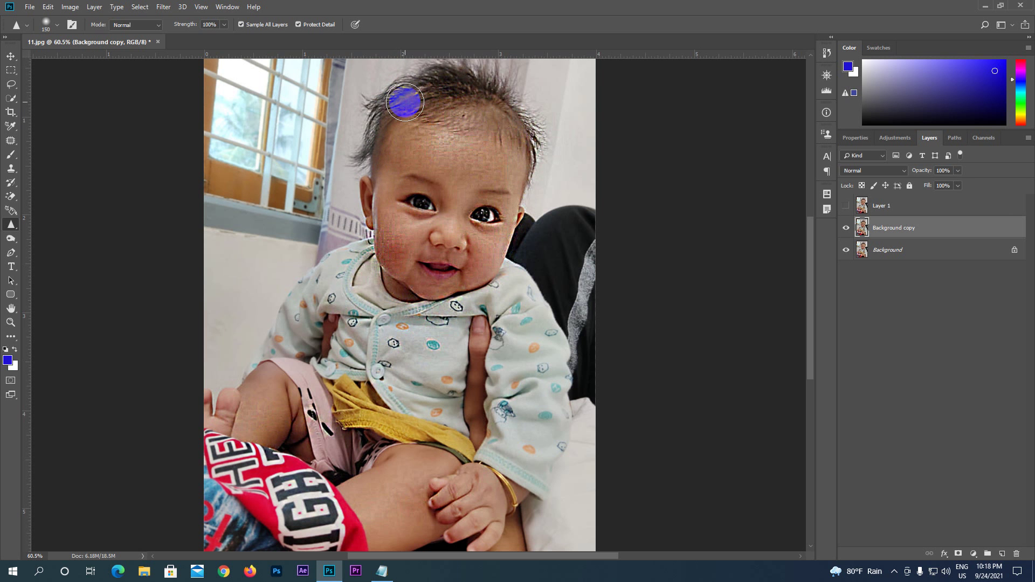
{"action": "mouse_move", "coordinate": [411, 100]}
{"action": "left_mouse_down"}
{"action": "mouse_move", "coordinate": [393, 101]}
{"action": "mouse_move", "coordinate": [431, 93]}
{"action": "mouse_move", "coordinate": [487, 102]}
{"action": "mouse_move", "coordinate": [522, 132]}
{"action": "mouse_move", "coordinate": [399, 102]}
{"action": "mouse_move", "coordinate": [467, 113]}
{"action": "mouse_move", "coordinate": [377, 139]}
{"action": "mouse_move", "coordinate": [393, 120]}
{"action": "mouse_move", "coordinate": [345, 158]}
{"action": "mouse_move", "coordinate": [465, 87]}
{"action": "mouse_move", "coordinate": [455, 76]}
{"action": "mouse_move", "coordinate": [504, 134]}
{"action": "mouse_move", "coordinate": [423, 161]}
{"action": "left_mouse_up"}
{"action": "left_click_drag", "start_coordinate": [317, 144], "coordinate": [423, 146]}
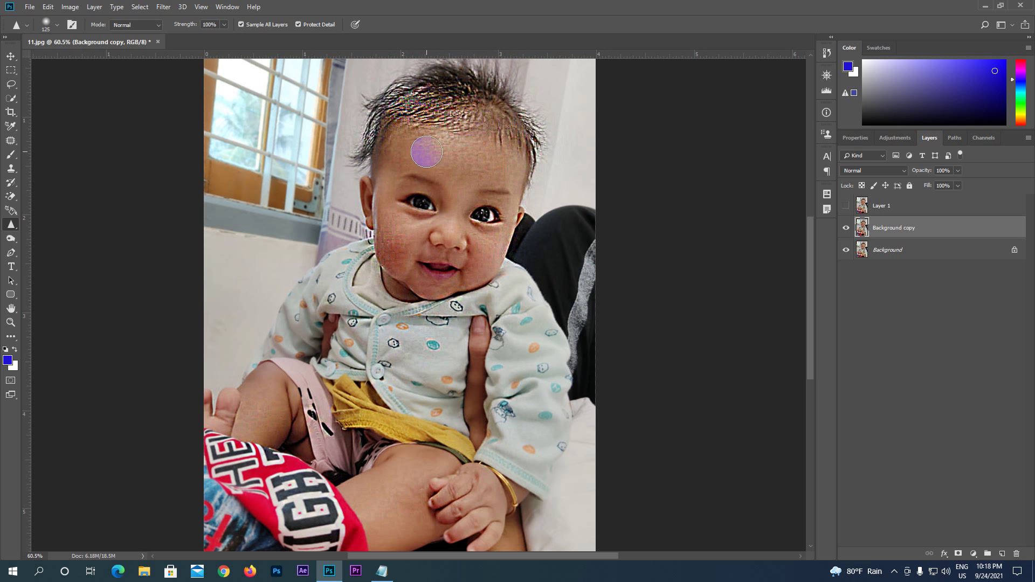
{"action": "mouse_move", "coordinate": [552, 254]}
{"action": "left_mouse_down"}
{"action": "mouse_move", "coordinate": [474, 215]}
{"action": "mouse_move", "coordinate": [390, 210]}
{"action": "mouse_move", "coordinate": [374, 199]}
{"action": "mouse_move", "coordinate": [391, 166]}
{"action": "mouse_move", "coordinate": [442, 167]}
{"action": "left_mouse_up"}
{"action": "left_click_drag", "start_coordinate": [512, 186], "coordinate": [488, 302]}
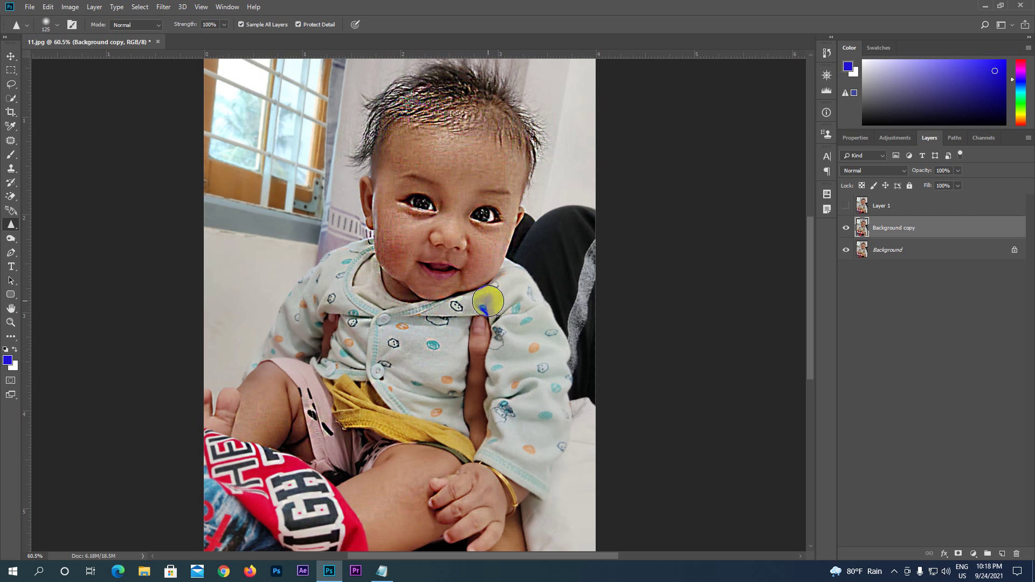
{"action": "left_click_drag", "start_coordinate": [475, 474], "coordinate": [473, 535]}
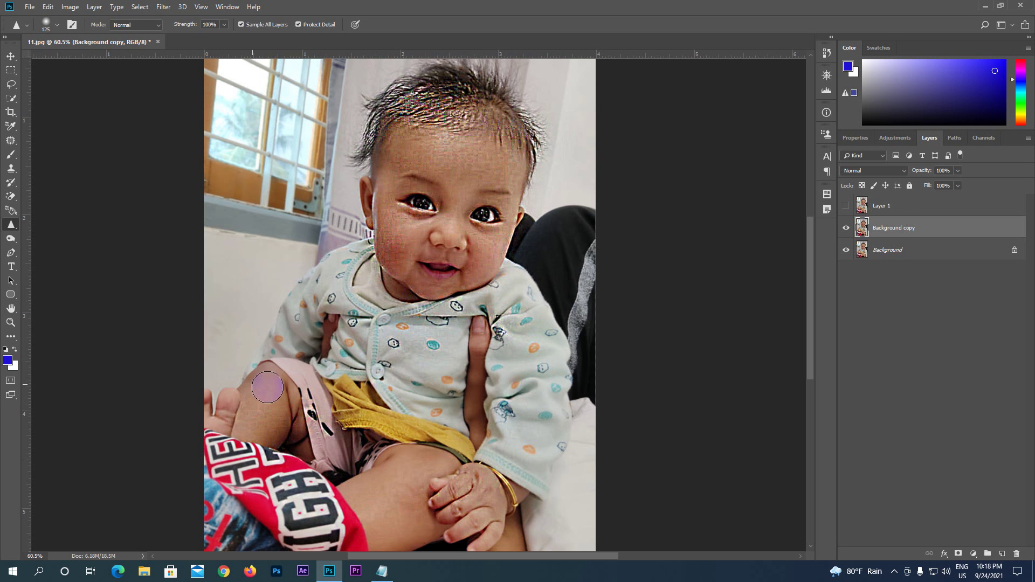
Compare the sharpened copy with the original, then show the blurred Layer 1 on top
{"action": "left_click", "coordinate": [846, 228]}
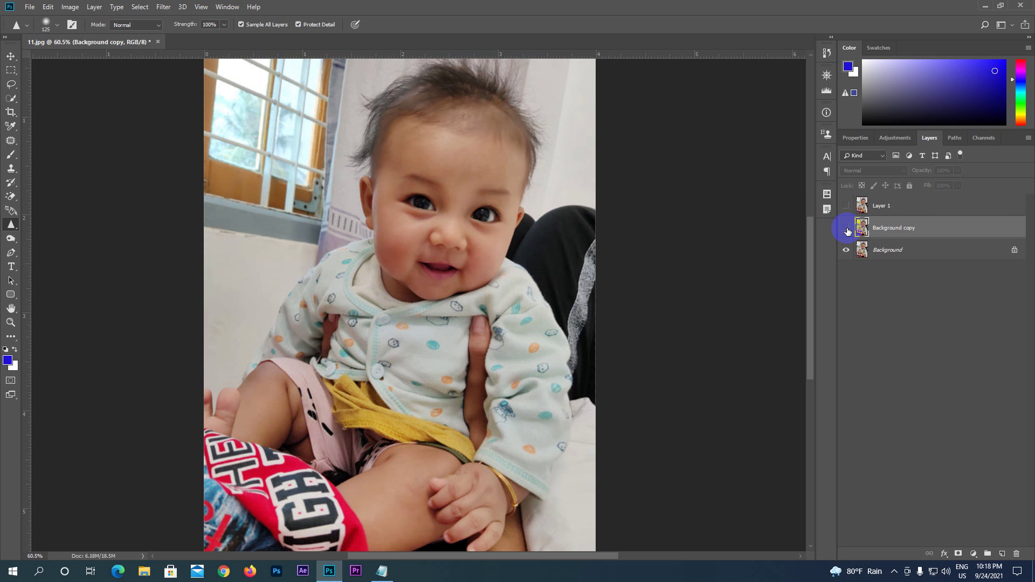
{"action": "left_click", "coordinate": [846, 228]}
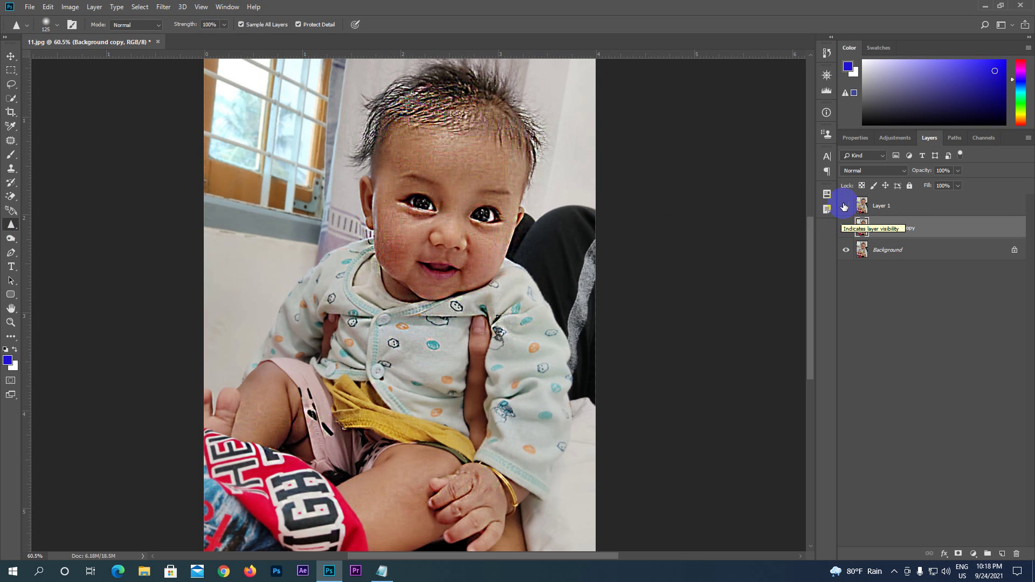
{"action": "left_click", "coordinate": [845, 206]}
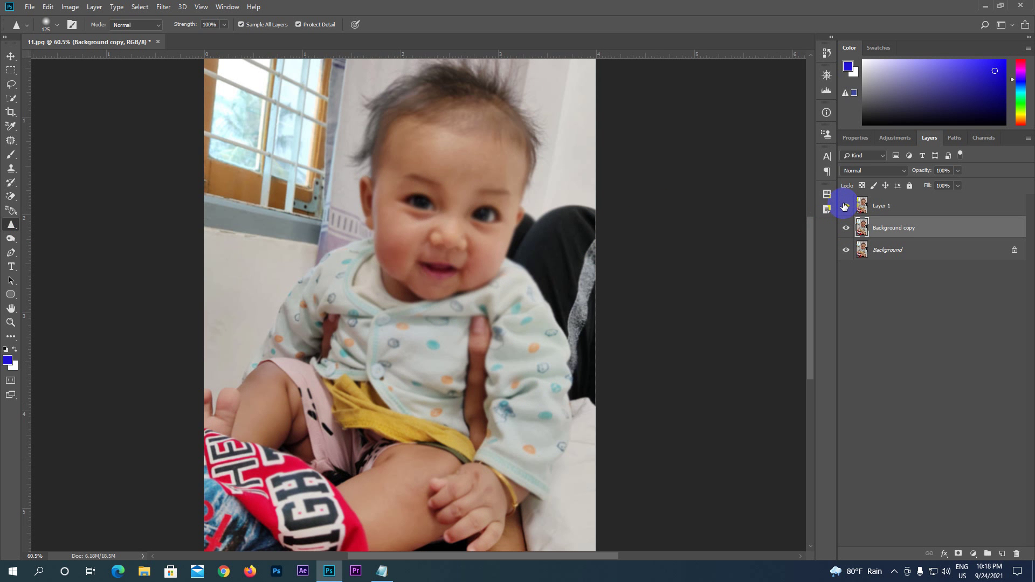
{"action": "left_click", "coordinate": [11, 242]}
{"action": "right_click", "coordinate": [15, 229]}
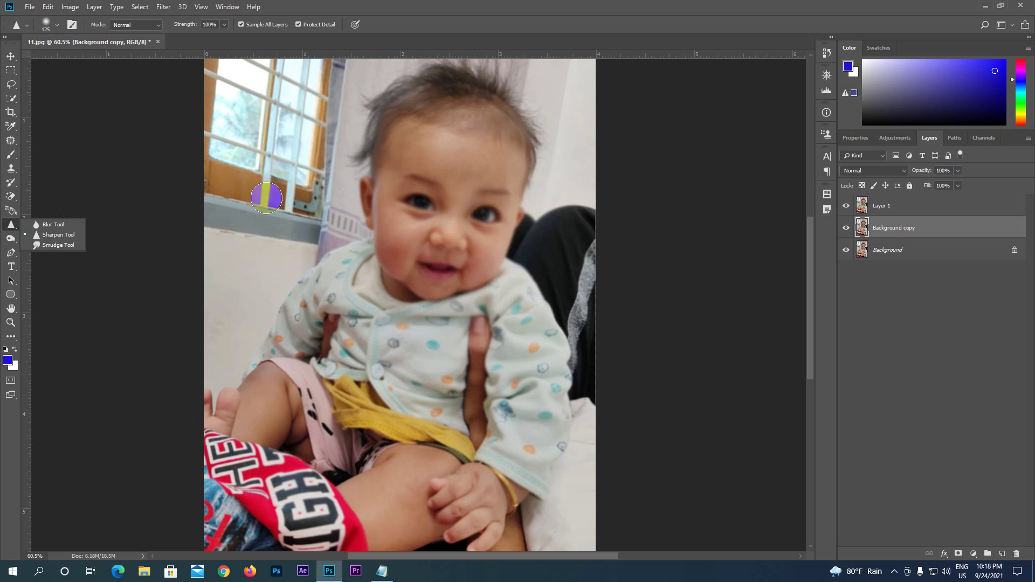
{"action": "left_click", "coordinate": [417, 224]}
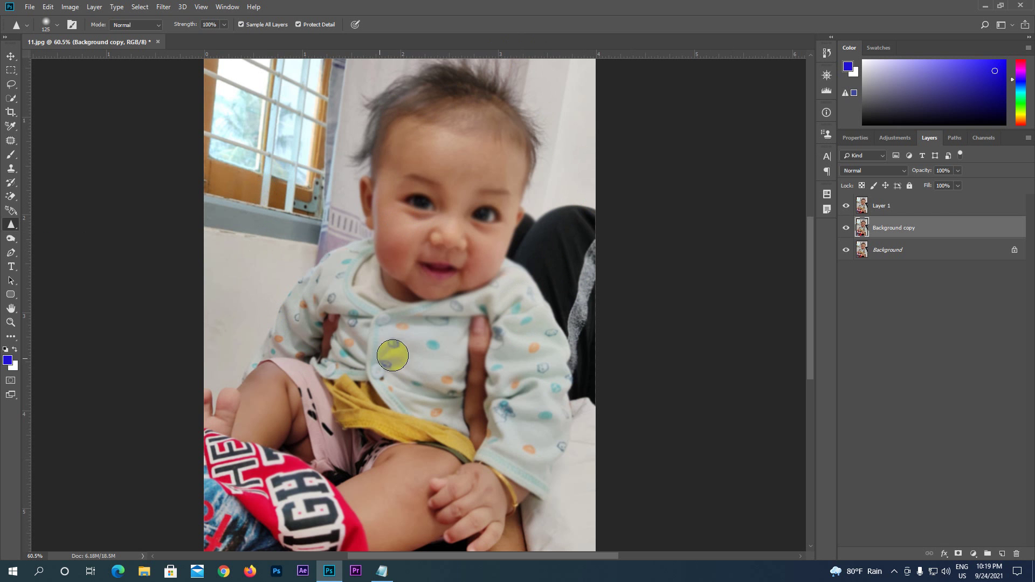
{"action": "left_click", "coordinate": [474, 383]}
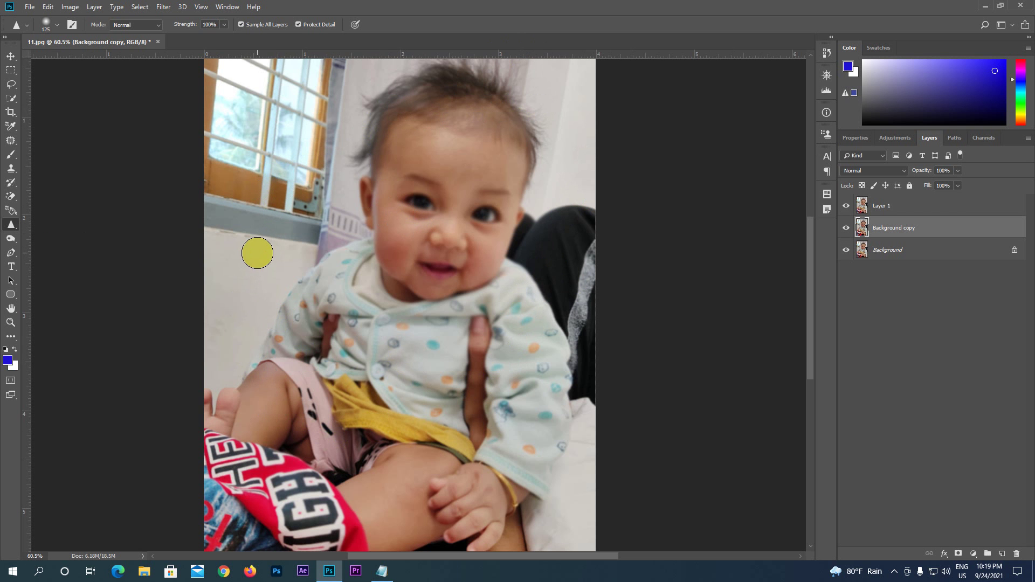
{"action": "left_click", "coordinate": [326, 240]}
{"action": "left_click", "coordinate": [372, 232]}
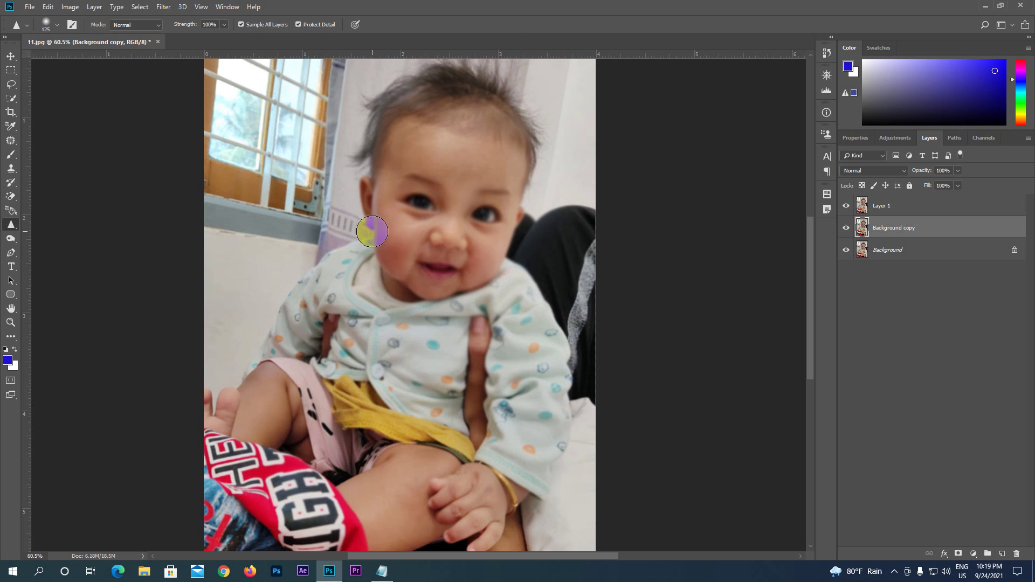